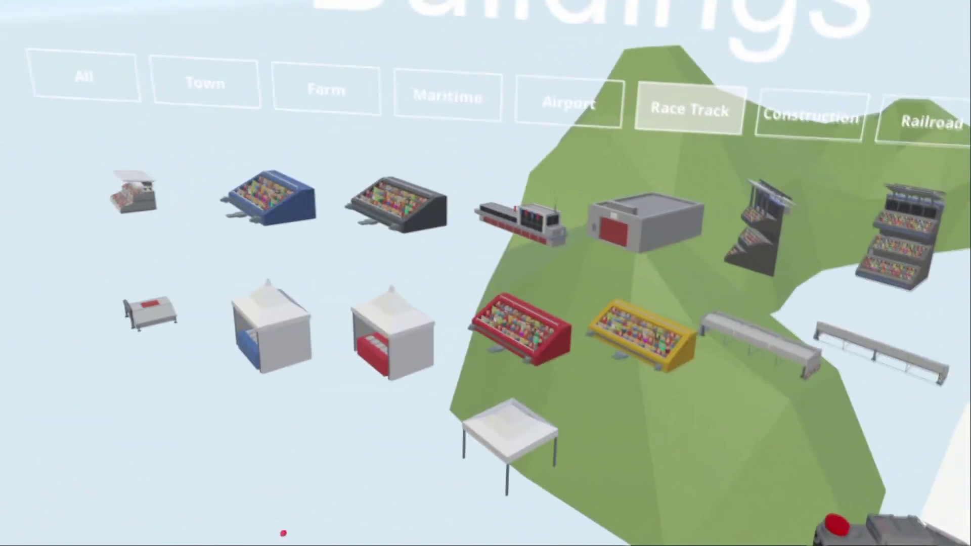
{"action": "scroll", "coordinate": [283, 533], "scroll_direction": "down", "scroll_amount": 3}
{"action": "scroll", "coordinate": [359, 478], "scroll_direction": "down", "scroll_amount": 3}
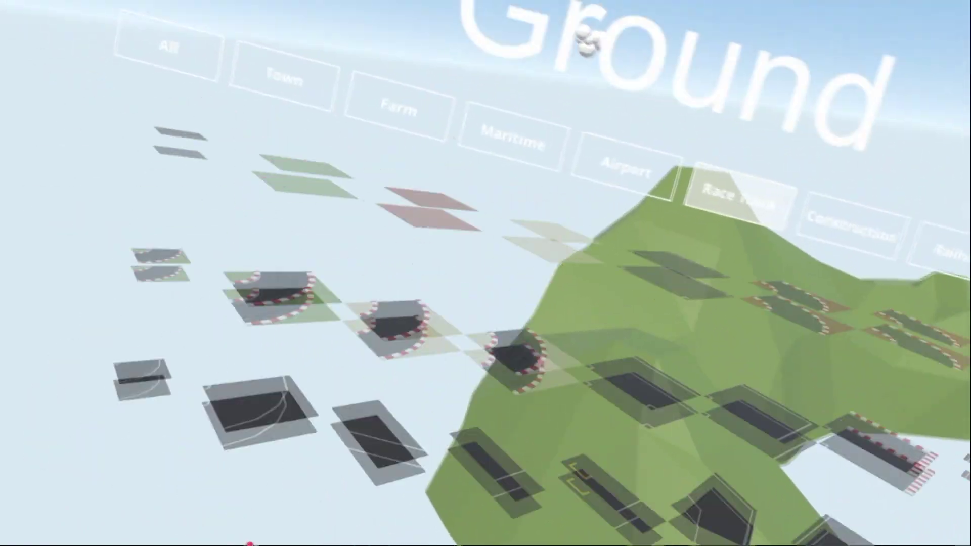
{"action": "scroll", "coordinate": [361, 539], "scroll_direction": "down", "scroll_amount": 3}
{"action": "scroll", "coordinate": [345, 524], "scroll_direction": "down", "scroll_amount": 3}
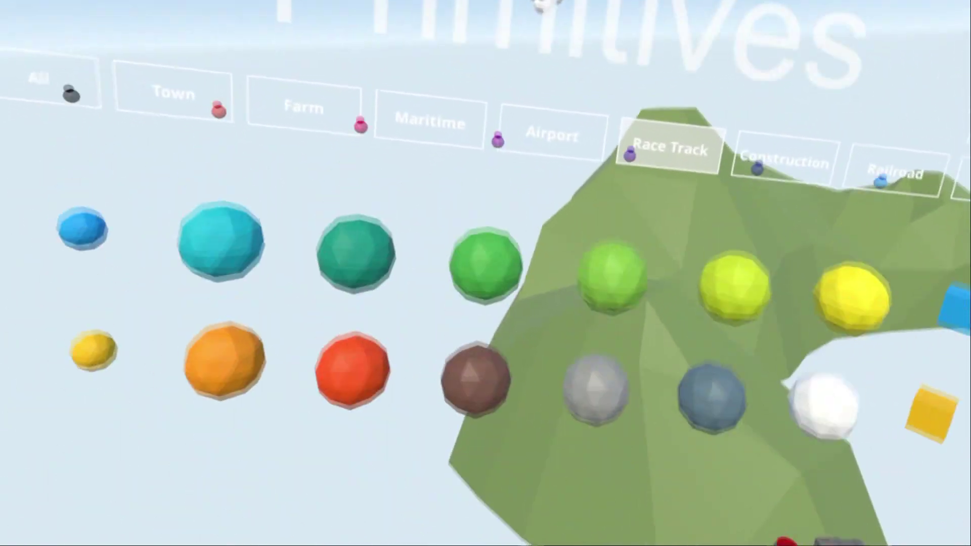
{"action": "scroll", "coordinate": [329, 505], "scroll_direction": "down", "scroll_amount": 3}
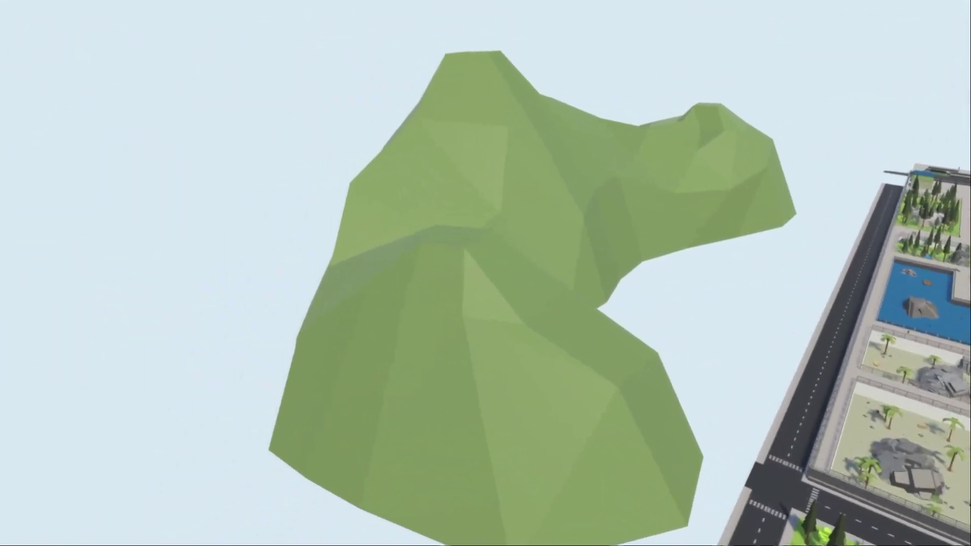
{"action": "scroll", "coordinate": [486, 341], "scroll_direction": "down", "scroll_amount": 1}
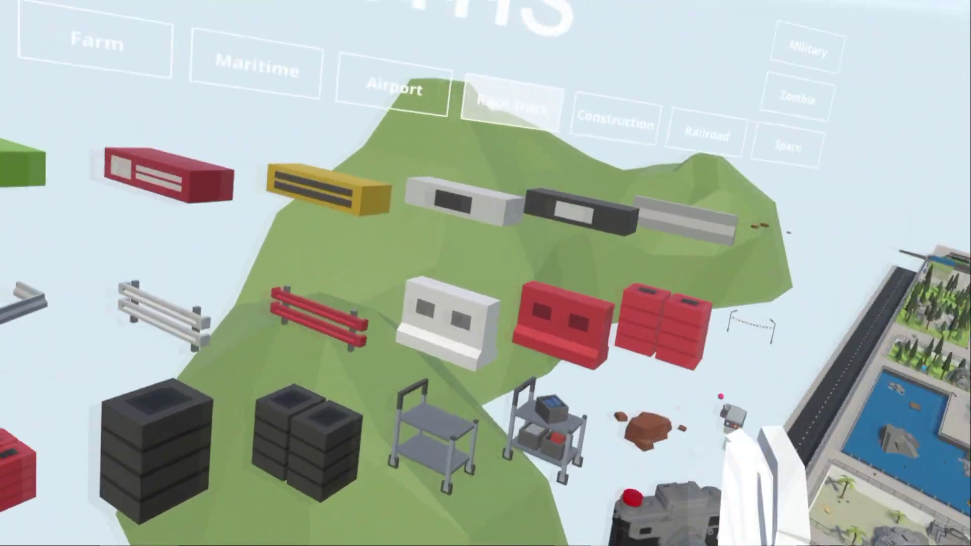